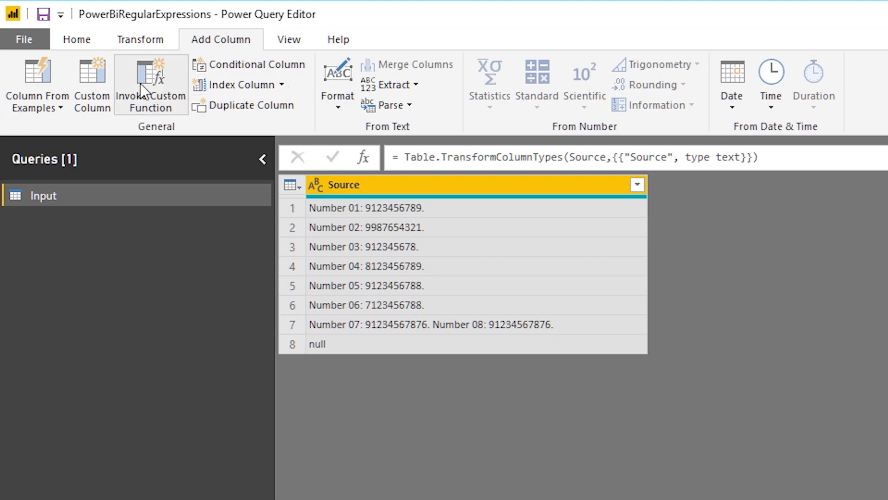
{"action": "left_click", "coordinate": [46, 74]}
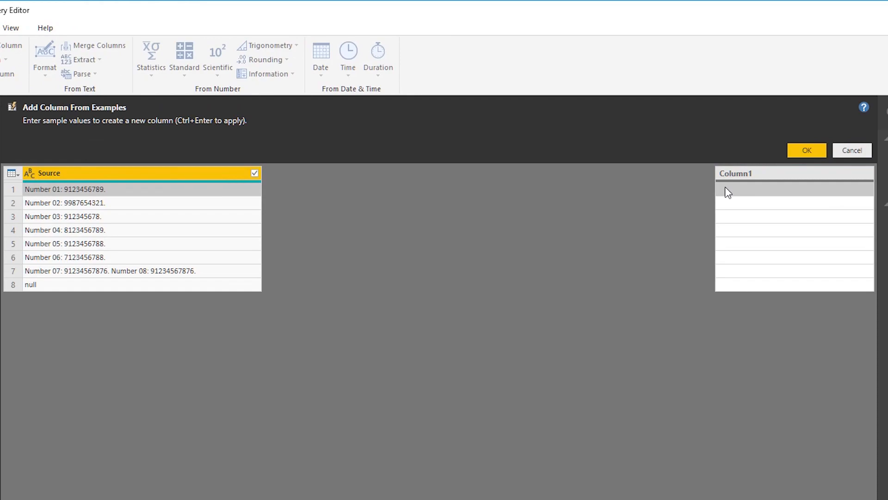
{"action": "type", "text": "9"}
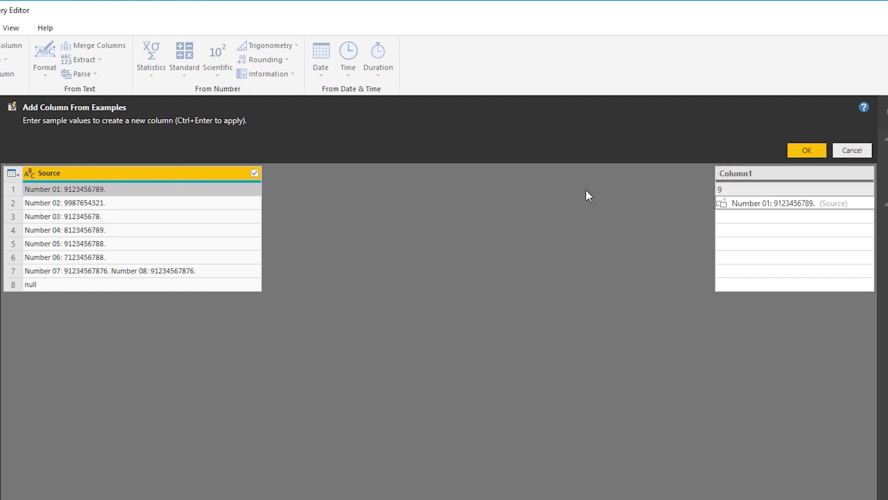
{"action": "type", "text": "123456789"}
{"action": "key", "text": "Return"}
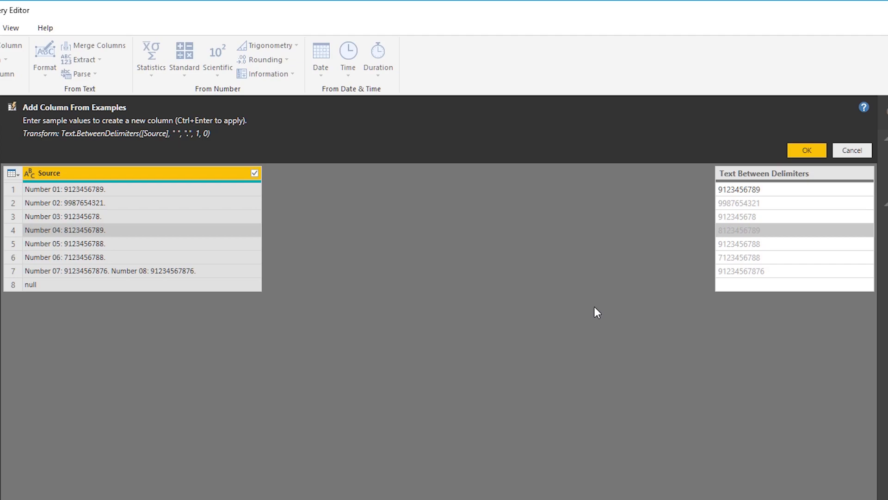
{"action": "type", "text": "null"}
{"action": "key", "text": "Return"}
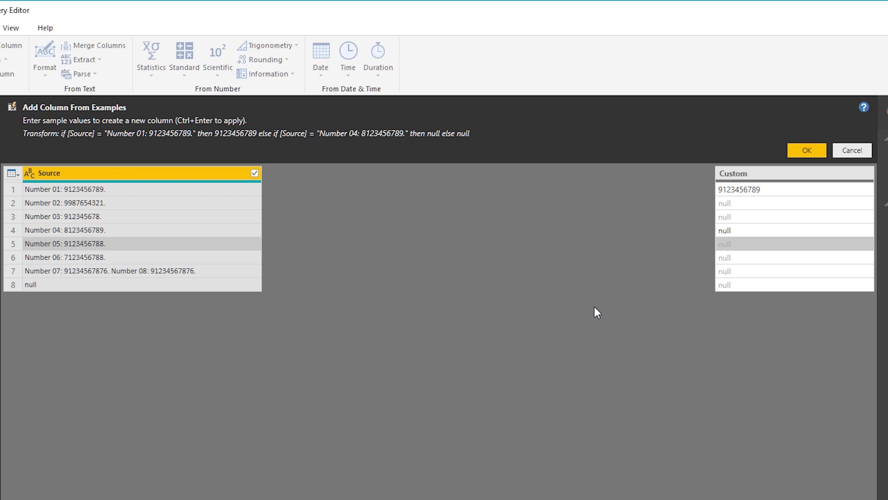
{"action": "left_click", "coordinate": [747, 206]}
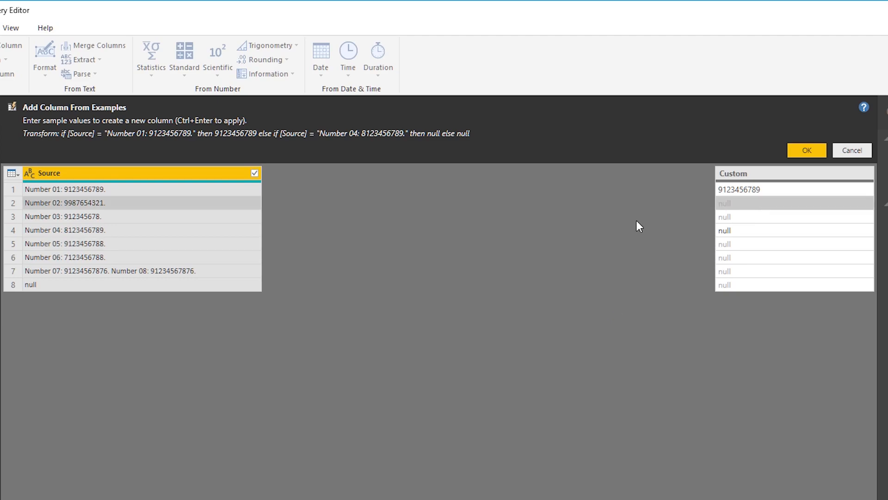
{"action": "type", "text": "9987"}
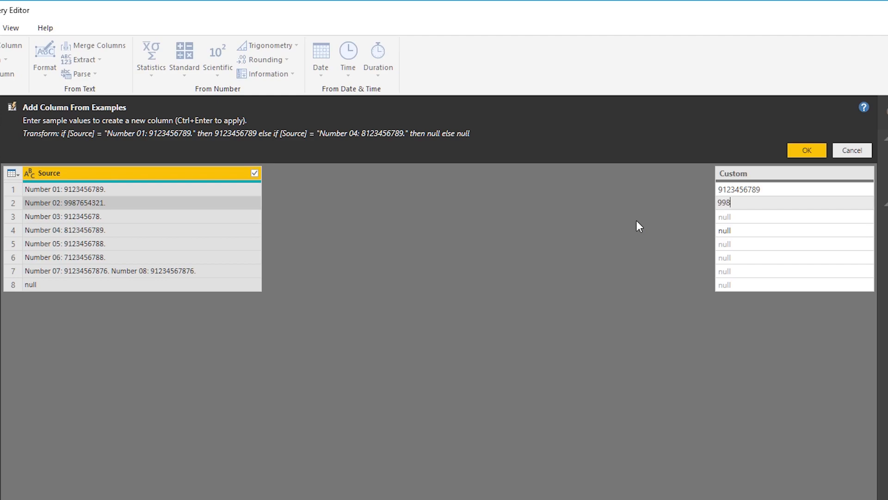
{"action": "type", "text": "654321"}
{"action": "key", "text": "Return"}
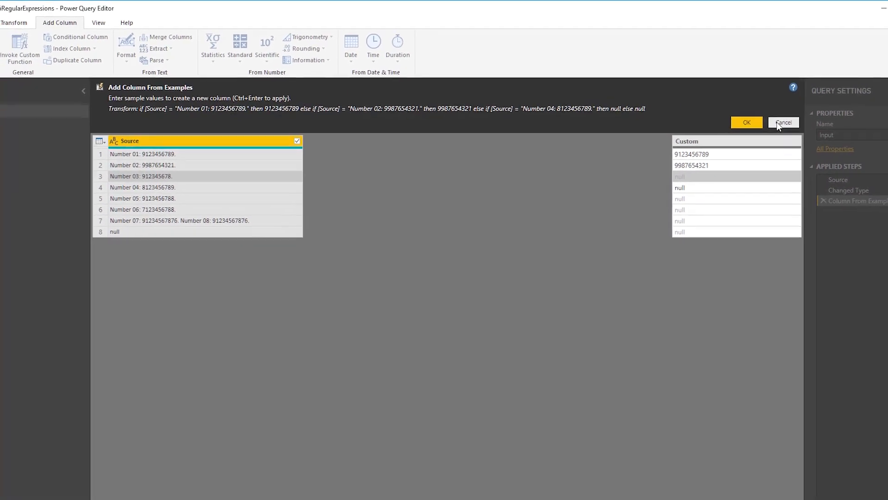
{"action": "left_click", "coordinate": [777, 122]}
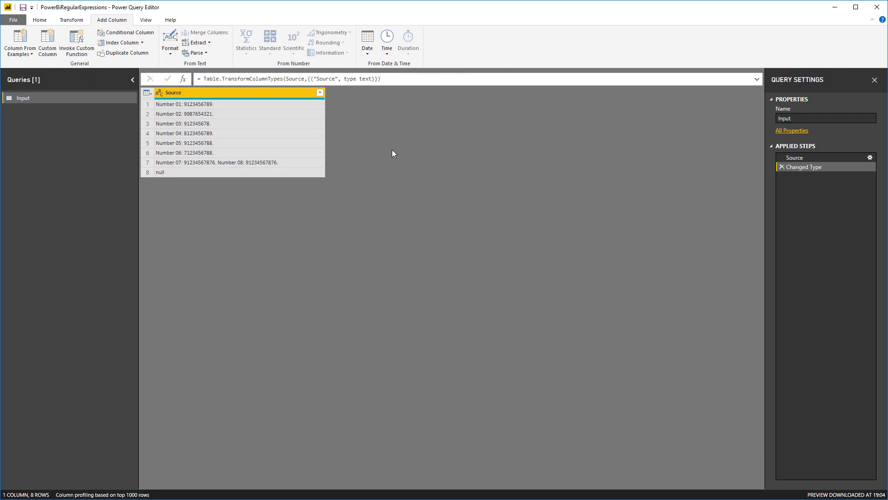
- Start an R script transformation on the Input query and load the stringr library with library("stringr")
{"action": "left_click", "coordinate": [70, 20]}
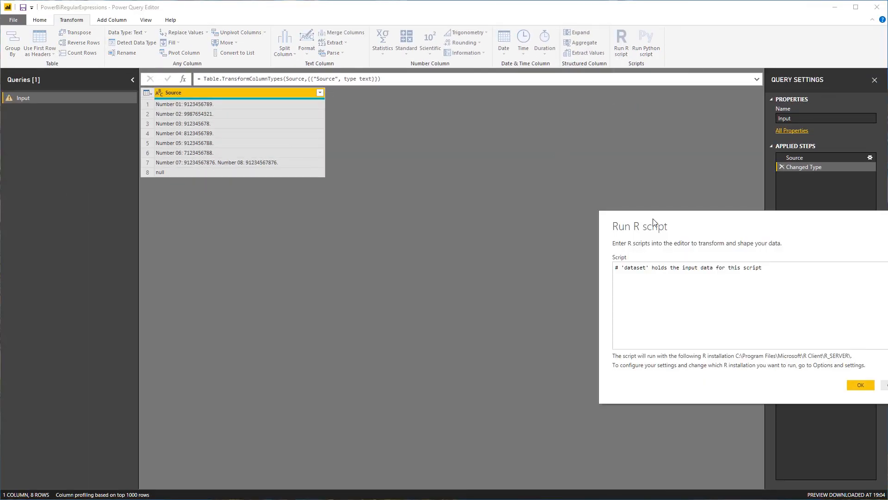
{"action": "left_click_drag", "start_coordinate": [649, 219], "coordinate": [373, 211]}
{"action": "left_click", "coordinate": [491, 259]}
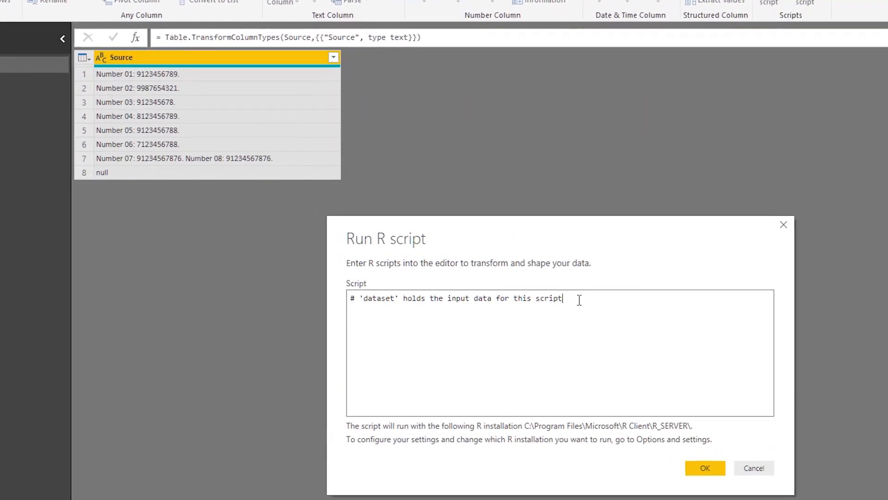
{"action": "key", "text": "Return"}
{"action": "type", "text": "l"}
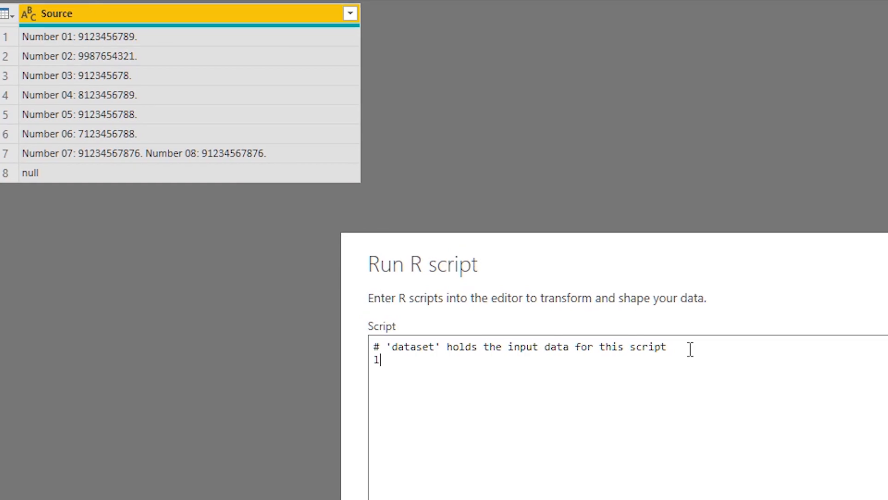
{"action": "type", "text": "ibrary()"}
{"action": "key", "text": "Left"}
{"action": "type", "text": "\"\""}
{"action": "key", "text": "Left"}
{"action": "type", "text": "stringr"}
{"action": "left_click", "coordinate": [643, 360]}
{"action": "key", "text": "Return"}
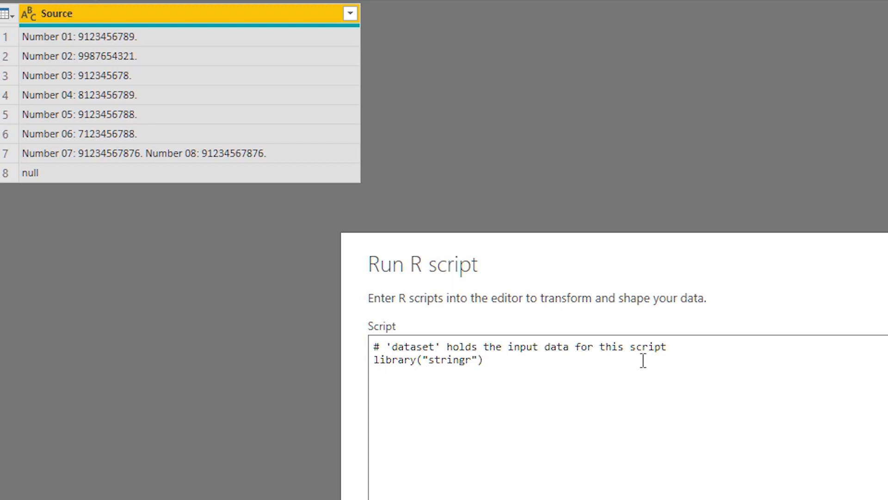
- Add the script line dataset$RegExR <- str_extract(dataset$Source, "9\\d{9}")
{"action": "type", "text": "dataset$RegExR"}
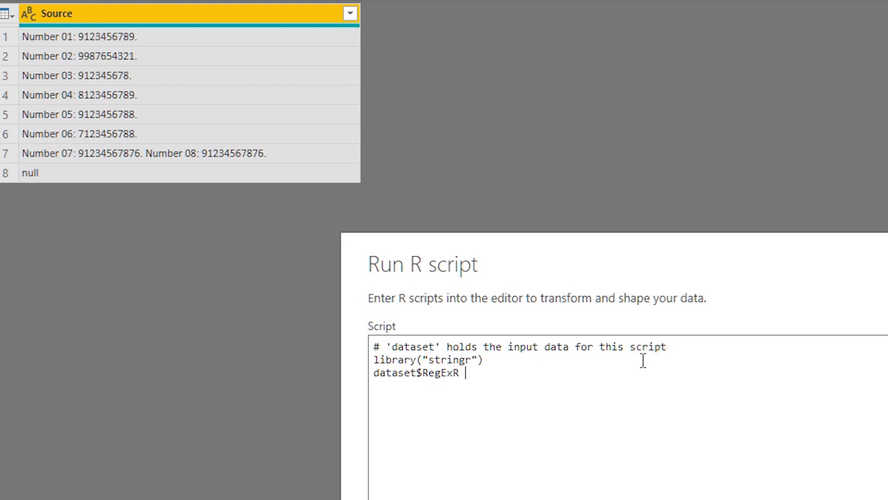
{"action": "type", "text": " <- str_extract("}
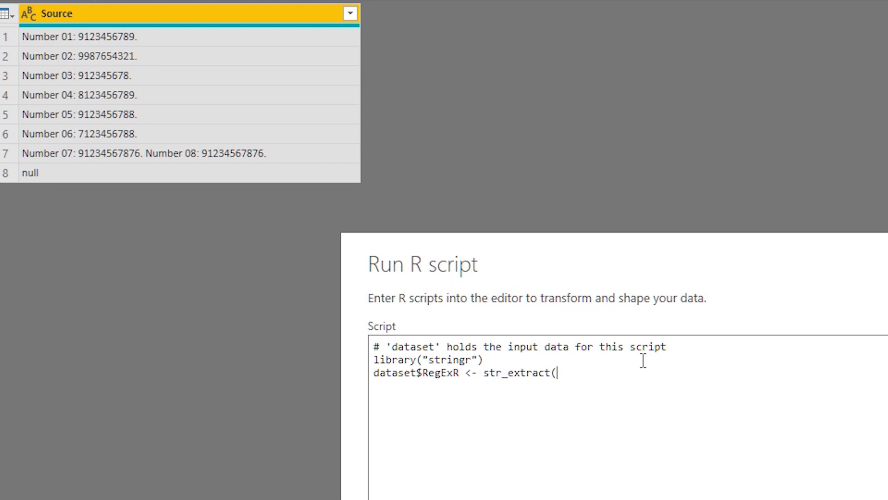
{"action": "type", "text": "dataset$Source, \""}
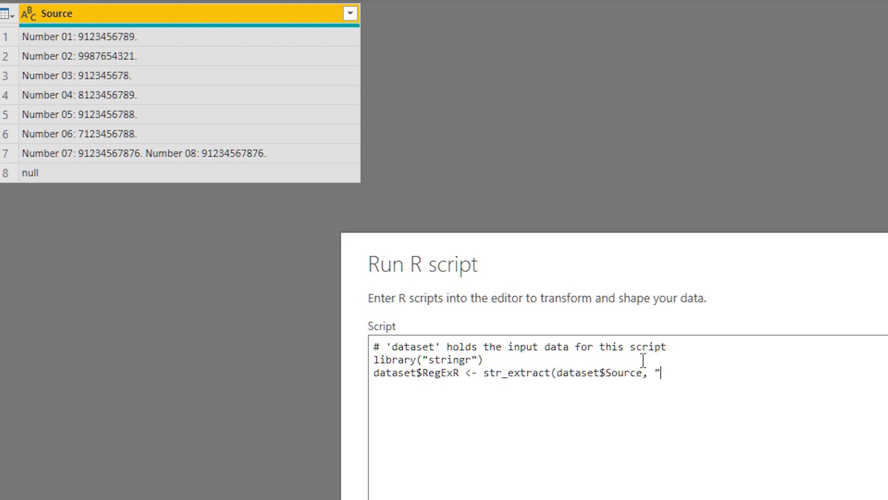
{"action": "type", "text": "\")"}
{"action": "key", "text": "Left"}
{"action": "type", "text": "9\\\\d{9"}
{"action": "key", "text": "End"}
- Add OutputFromR <- dataset as the final line of the R script and run it
{"action": "type", "text": "output"}
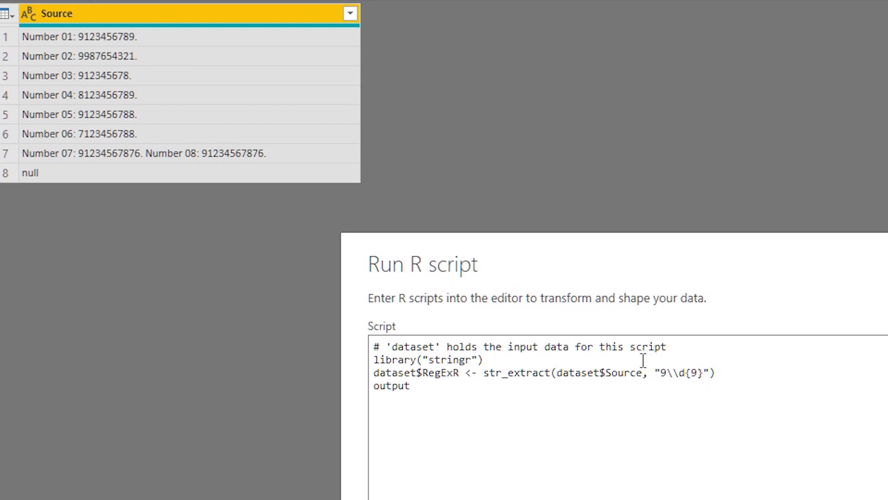
{"action": "type", "text": "FromR"}
{"action": "key", "text": "Home"}
{"action": "key", "text": "Delete"}
{"action": "type", "text": "O"}
{"action": "key", "text": "End"}
{"action": "type", "text": ",_"}
{"action": "key", "text": "BackSpace"}
{"action": "key", "text": "BackSpace"}
{"action": "type", "text": "<- dataset"}
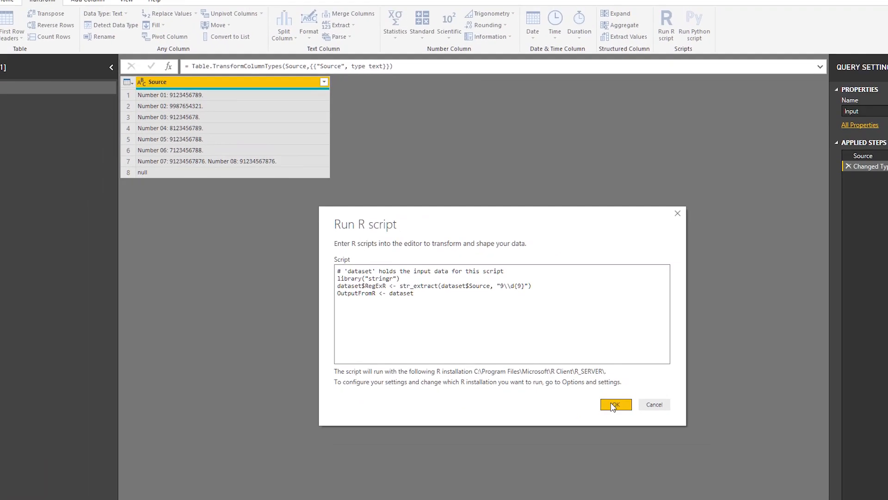
{"action": "left_click", "coordinate": [576, 377]}
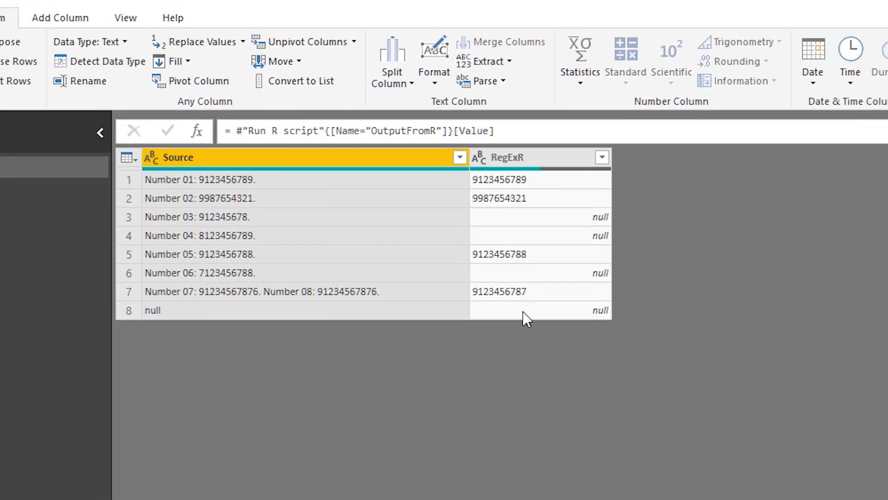
- Reopen the script of the Run R script step and replace str_extract with str_match
{"action": "left_click", "coordinate": [805, 175]}
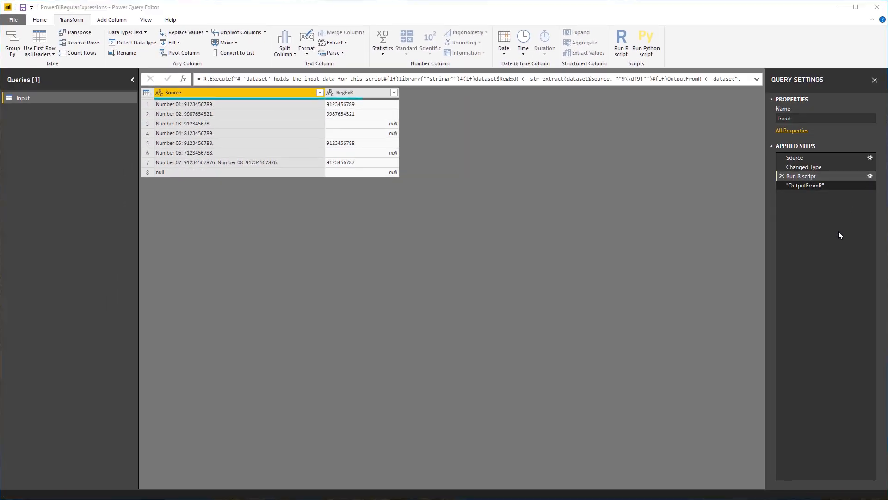
{"action": "left_click", "coordinate": [869, 175]}
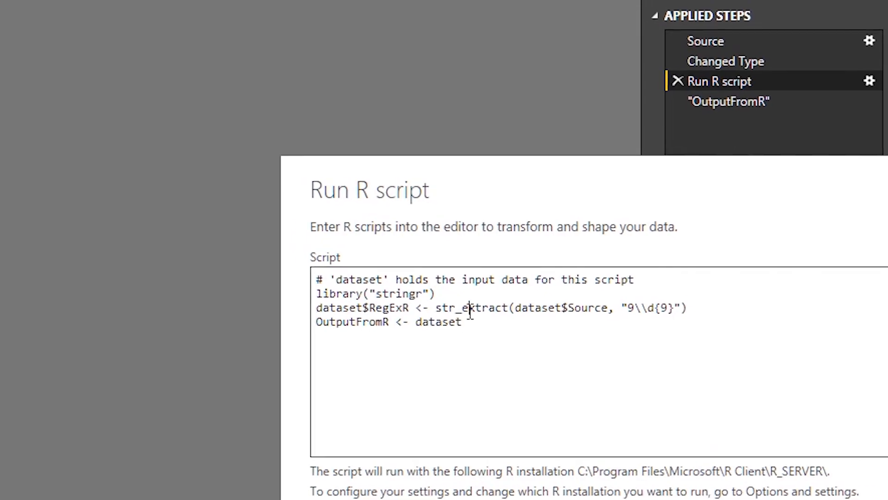
{"action": "left_click", "coordinate": [472, 313]}
{"action": "key", "text": "Left"}
{"action": "key", "text": "Delete"}
{"action": "key", "text": "Delete"}
{"action": "key", "text": "Delete"}
{"action": "key", "text": "Delete"}
{"action": "key", "text": "Delete"}
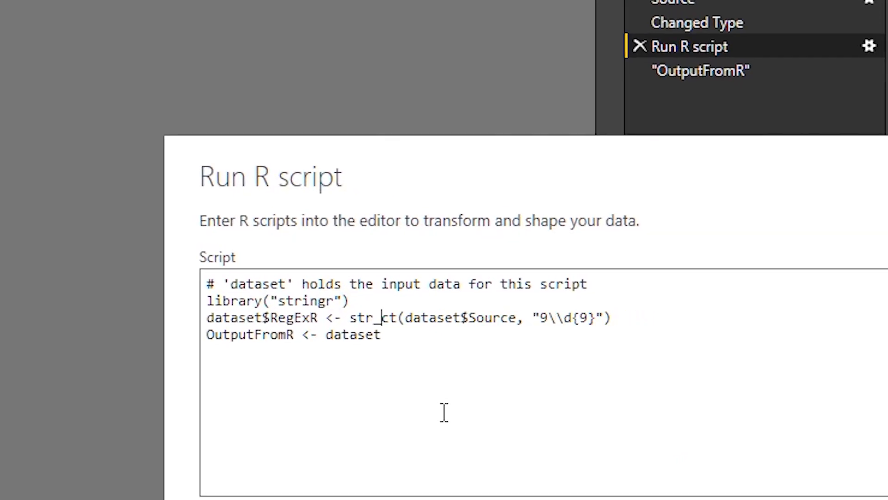
{"action": "key", "text": "Delete"}
{"action": "key", "text": "Delete"}
{"action": "type", "text": "match"}
- Put the nine-digit part of the R pattern in a capture group so it reads "9(\\d{9})"
{"action": "key", "text": "Right"}
{"action": "key", "text": "Right"}
{"action": "key", "text": "Right"}
{"action": "key", "text": "Right"}
{"action": "key", "text": "Right"}
{"action": "key", "text": "Right"}
{"action": "key", "text": "Right"}
{"action": "key", "text": "Right"}
{"action": "key", "text": "Right"}
{"action": "key", "text": "Right"}
{"action": "key", "text": "Right"}
{"action": "key", "text": "Right"}
{"action": "key", "text": "Right"}
{"action": "key", "text": "Right"}
{"action": "key", "text": "Right"}
{"action": "key", "text": "Right"}
{"action": "key", "text": "Right"}
{"action": "key", "text": "Right"}
{"action": "key", "text": "Right"}
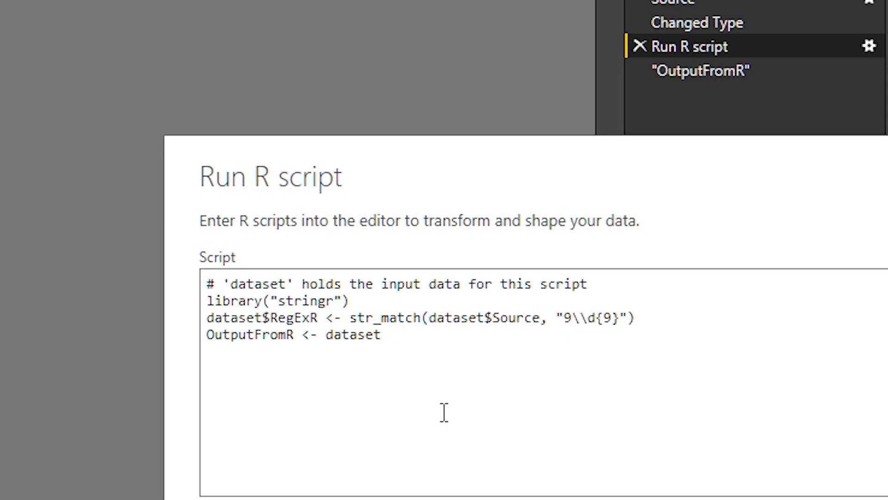
{"action": "type", "text": "("}
{"action": "key", "text": "Right"}
{"action": "key", "text": "Right"}
{"action": "key", "text": "Right"}
{"action": "key", "text": "Right"}
{"action": "key", "text": "Right"}
{"action": "key", "text": "Right"}
{"action": "type", "text": ")"}
{"action": "key", "text": "Right"}
{"action": "key", "text": "Right"}
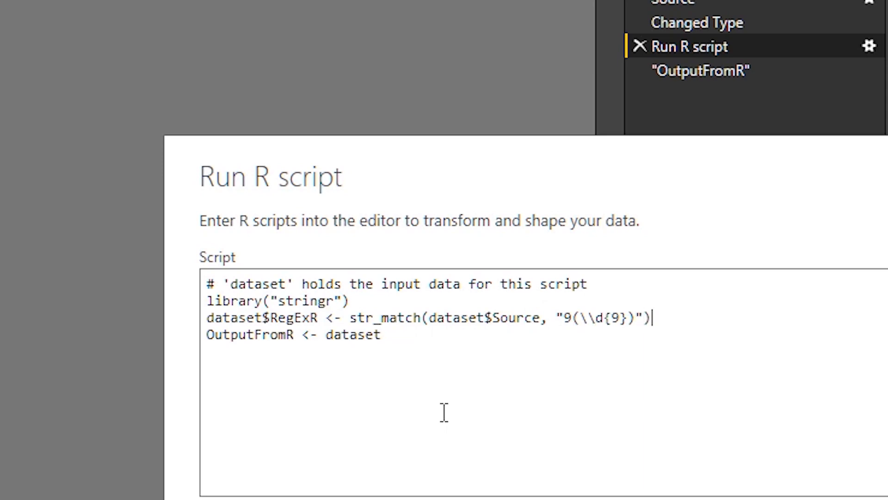
- Append [,2] to the str_match call, apply the script and display the OutputFromR step
{"action": "type", "text": "[]"}
{"action": "key", "text": "Left"}
{"action": "type", "text": ","}
{"action": "type", "text": "2"}
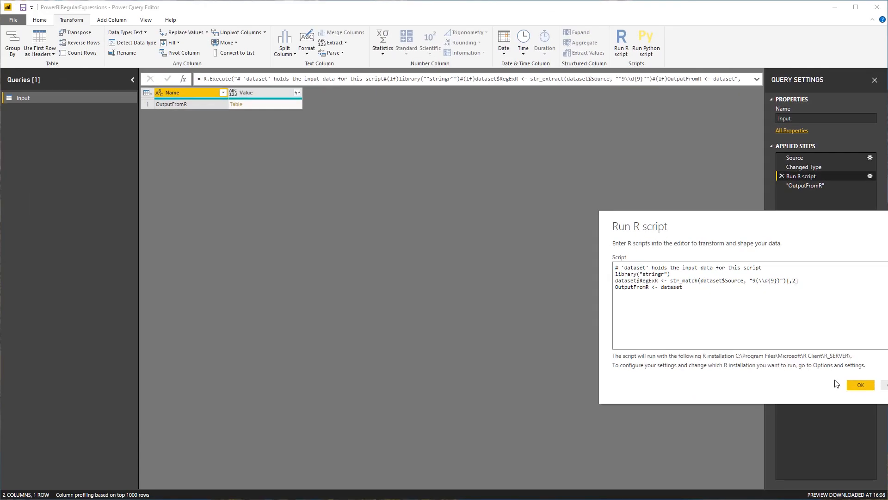
{"action": "left_click", "coordinate": [857, 385]}
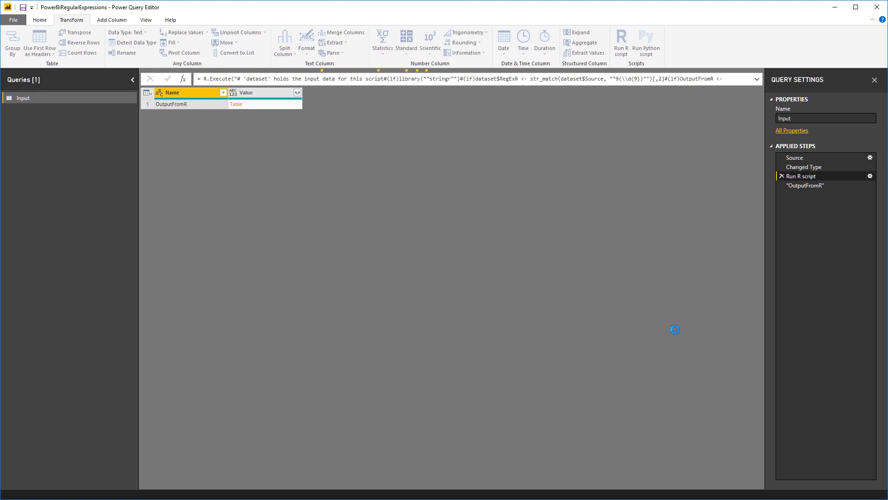
{"action": "left_click", "coordinate": [807, 185]}
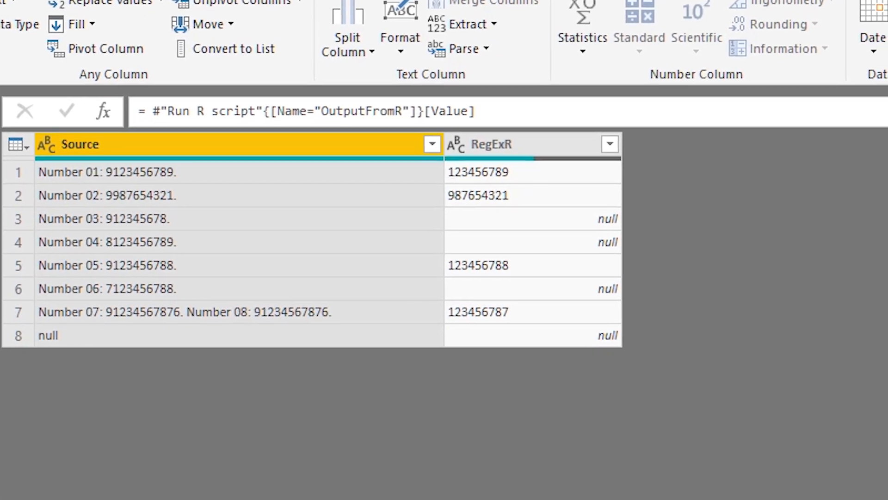
- Reopen the R script and set the column index after the str_match call to 1
{"action": "left_click", "coordinate": [877, 174]}
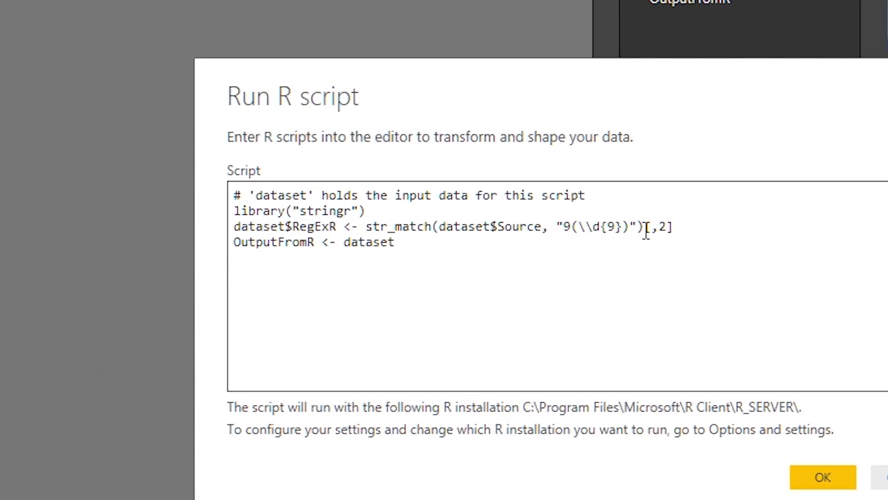
{"action": "left_click", "coordinate": [659, 227]}
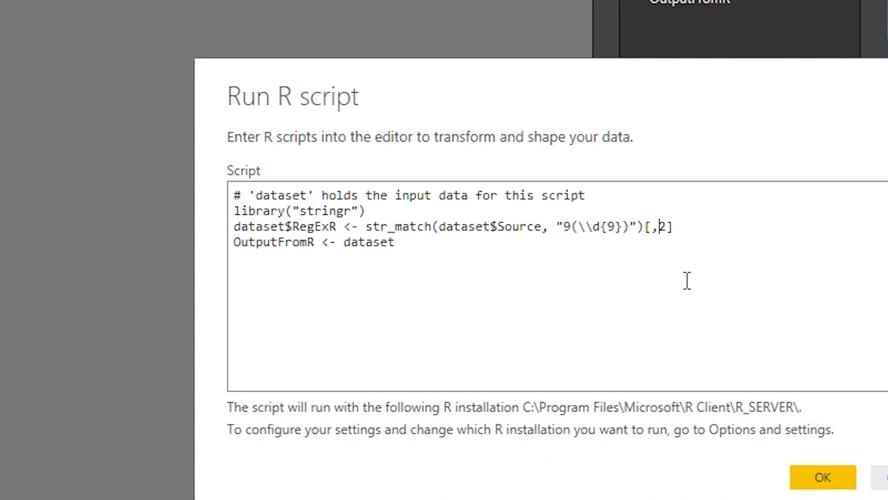
{"action": "key", "text": "Delete"}
{"action": "type", "text": "1"}
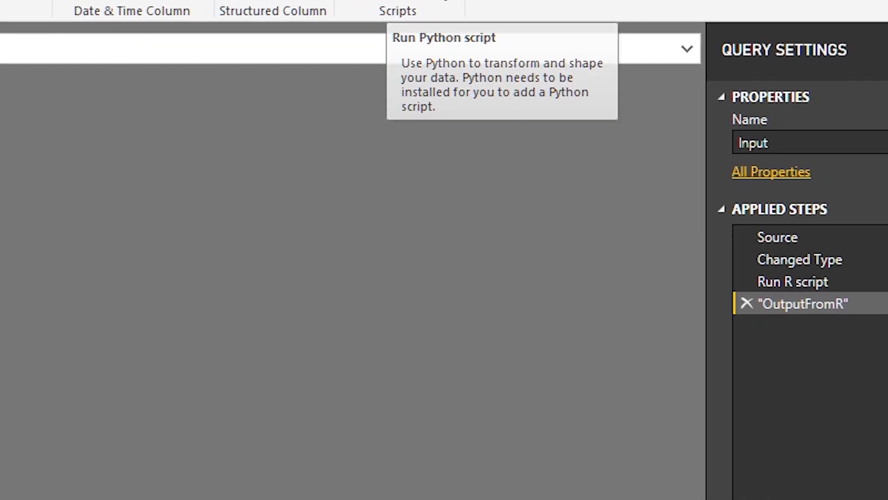
- Start a Python script transformation after the OutputFromR step and define regex = r'(9\d{9})'
{"action": "left_click", "coordinate": [519, 102]}
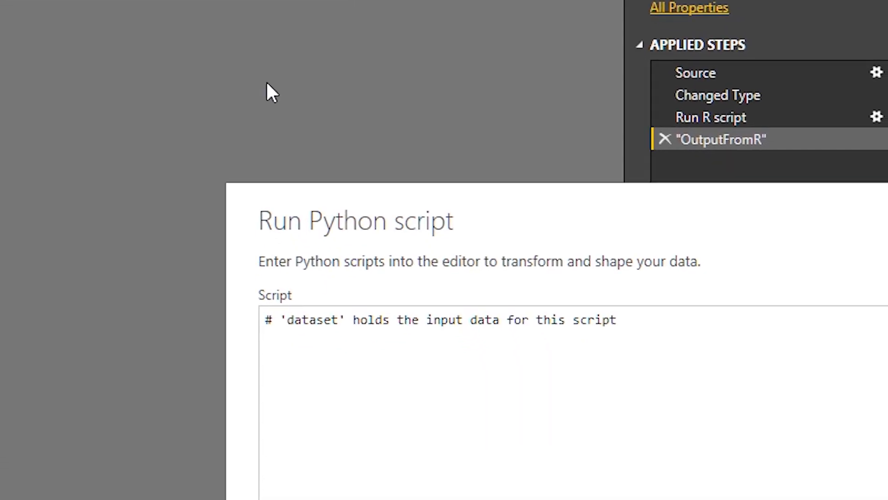
{"action": "left_click", "coordinate": [672, 321]}
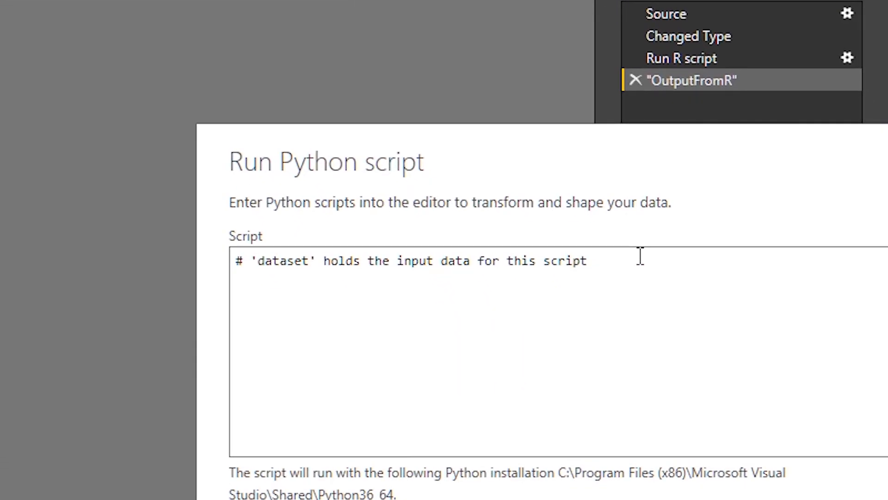
{"action": "key", "text": "Return"}
{"action": "type", "text": "regex = r''"}
{"action": "key", "text": "Left"}
{"action": "type", "text": "()"}
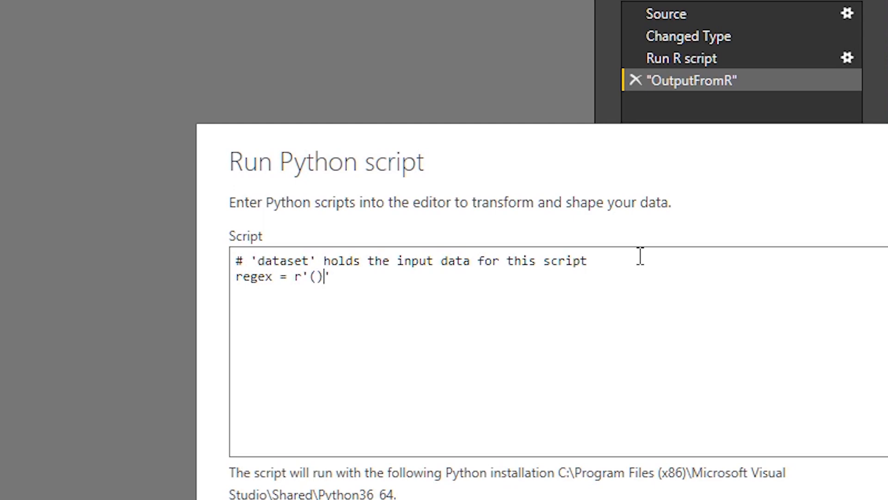
{"action": "key", "text": "Left"}
{"action": "type", "text": "9\\d{9"}
{"action": "key", "text": "End"}
{"action": "key", "text": "Return"}
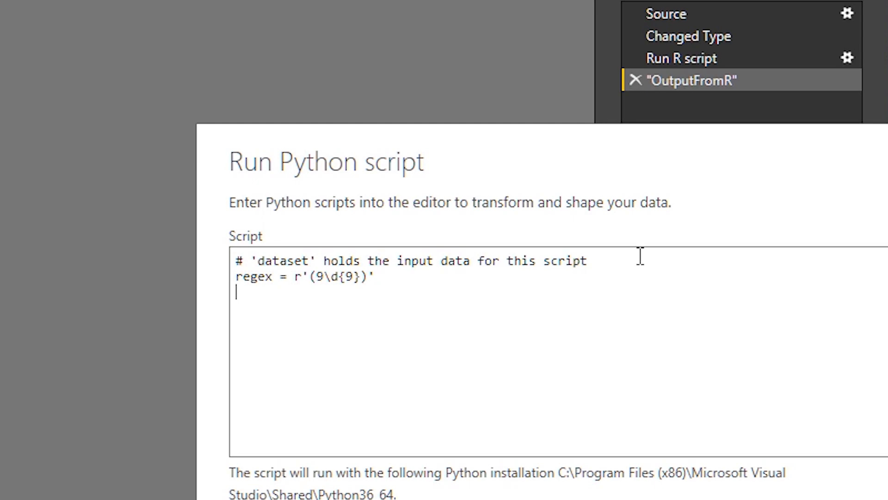
- Below the regex definition, begin the new column's assignment with dataset['RegExPython'] = dataset
{"action": "type", "text": "data"}
{"action": "type", "text": "set"}
{"action": "type", "text": "[]"}
{"action": "type", "text": "'R"}
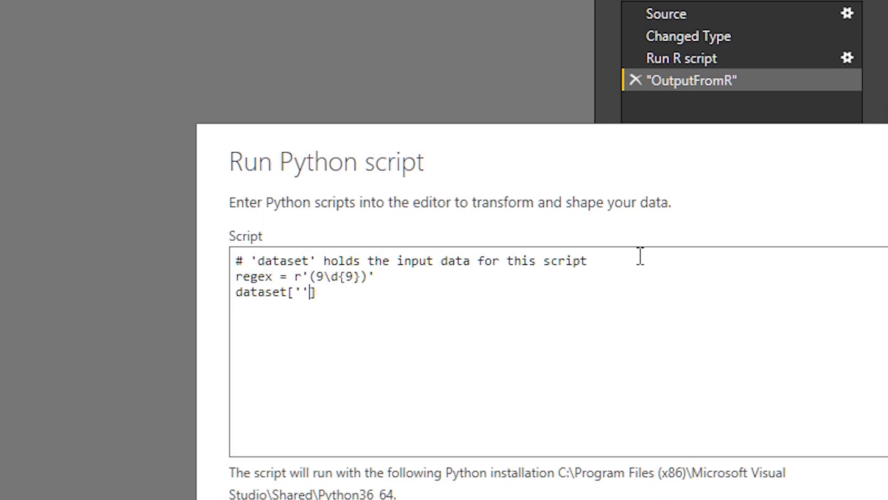
{"action": "type", "text": "egExPython"}
{"action": "key", "text": "End"}
{"action": "type", "text": "= dataset"}
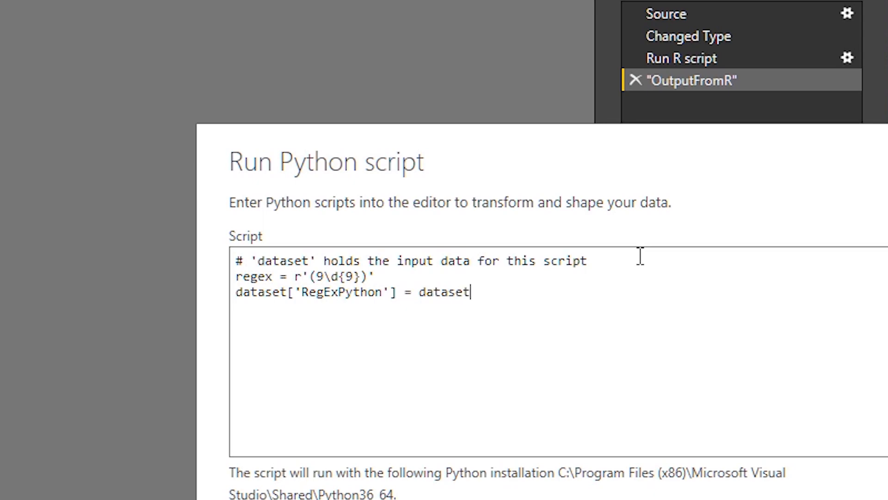
- Insert a blank line between the script's comment and the regex definition
{"action": "key", "text": "Up"}
{"action": "key", "text": "Home"}
{"action": "key", "text": "Return"}
{"action": "key", "text": "Down"}
{"action": "key", "text": "End"}
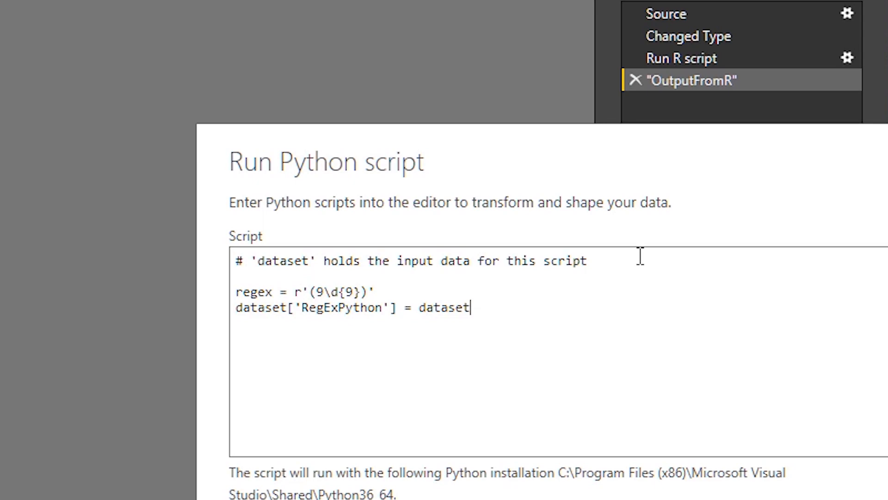
- Make the right side of the RegExPython assignment reference the Source column as dataset['Source']
{"action": "type", "text": "[]"}
{"action": "key", "text": "Left"}
{"action": "type", "text": "''"}
{"action": "key", "text": "Left"}
{"action": "type", "text": "Source"}
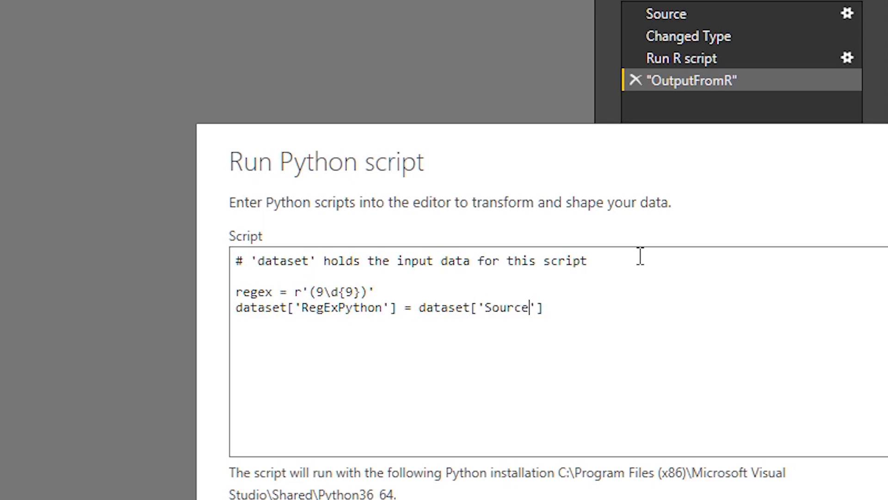
- Append .str.extract(regex) to the Source column reference, run the Python script and open the resulting dataset table
{"action": "key", "text": "End"}
{"action": "type", "text": ".str.extract()"}
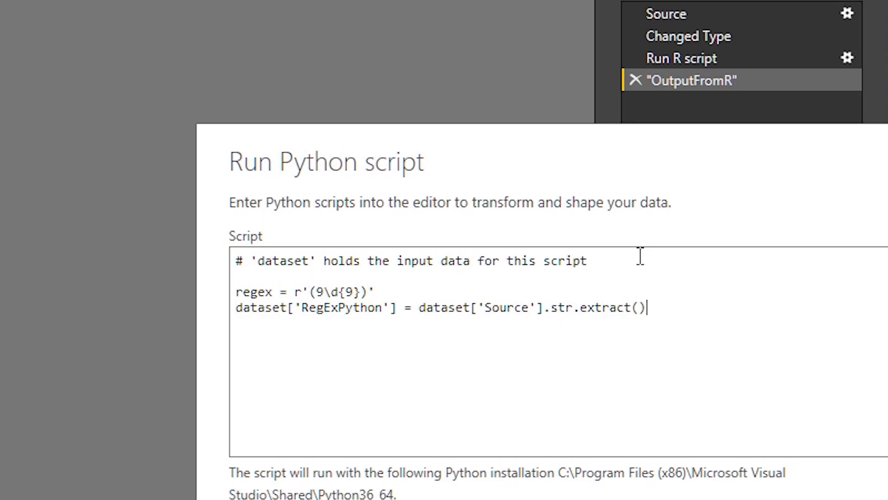
{"action": "key", "text": "Left"}
{"action": "type", "text": "regex"}
{"action": "key", "text": "End"}
{"action": "key", "text": "Return"}
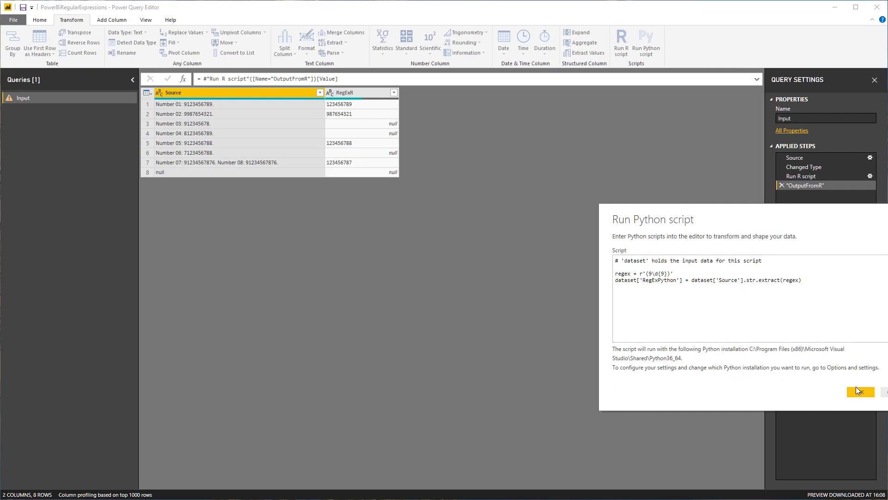
{"action": "left_click", "coordinate": [855, 418]}
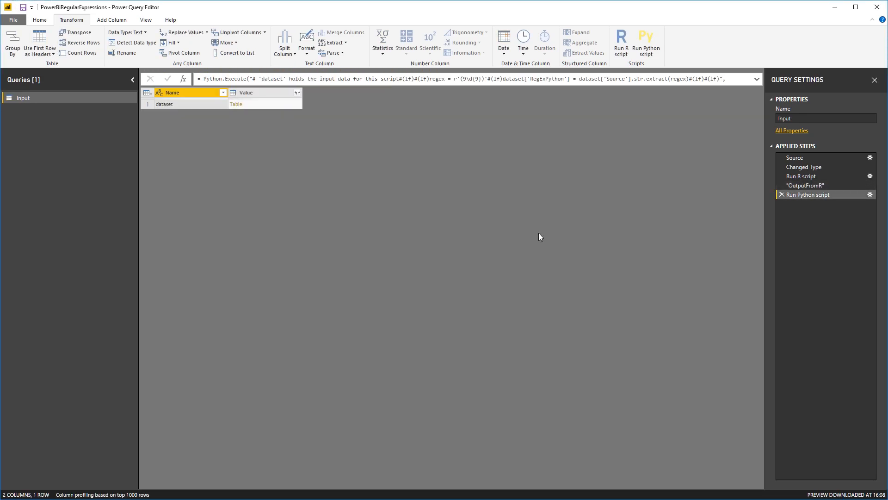
{"action": "left_click", "coordinate": [236, 104]}
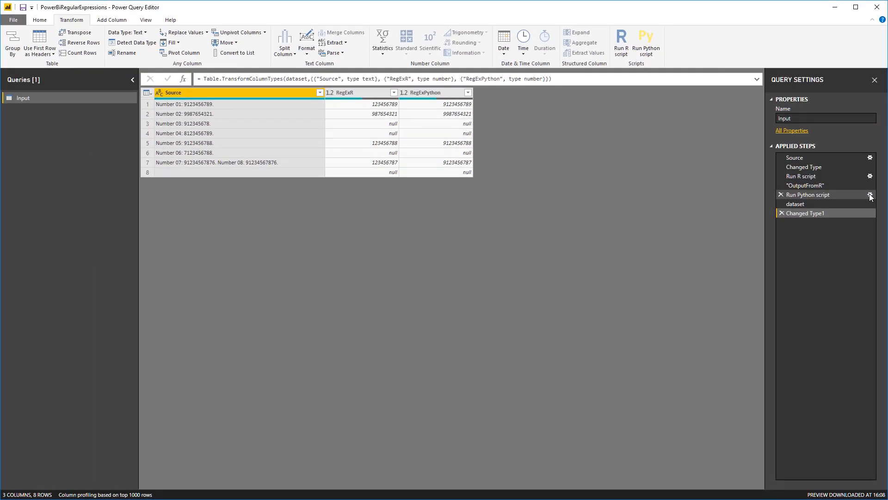
- Reopen the Python script and wrap \d{9} in its own capture group so the pattern reads r'(9(\d{9}))'
{"action": "left_click", "coordinate": [870, 195]}
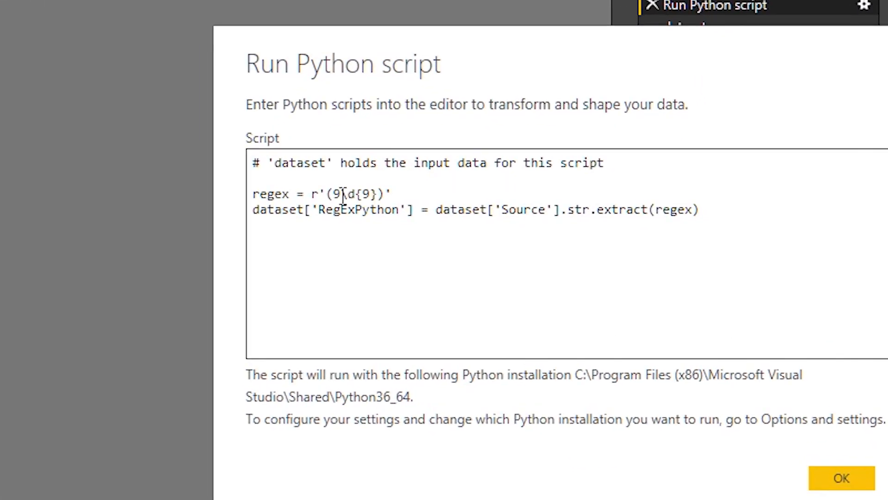
{"action": "left_click", "coordinate": [343, 196]}
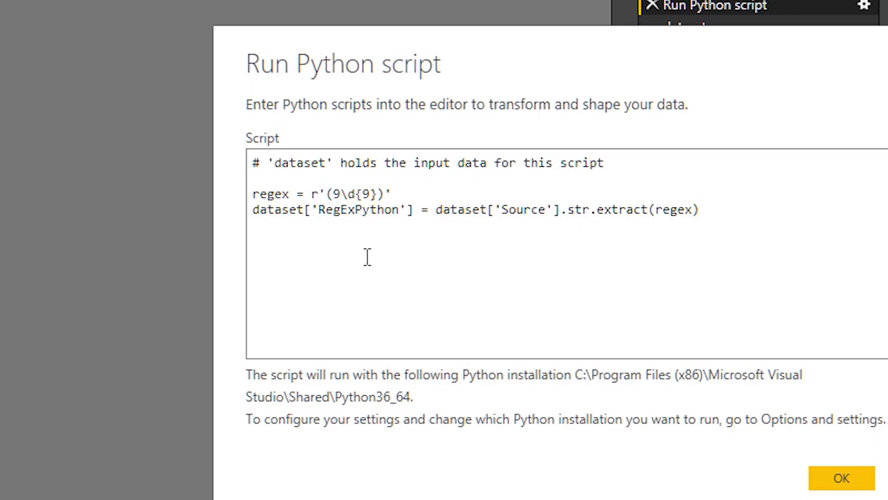
{"action": "type", "text": "("}
{"action": "key", "text": "Right"}
{"action": "key", "text": "Right"}
{"action": "key", "text": "Right"}
{"action": "key", "text": "Right"}
{"action": "key", "text": "Right"}
{"action": "type", "text": ")"}
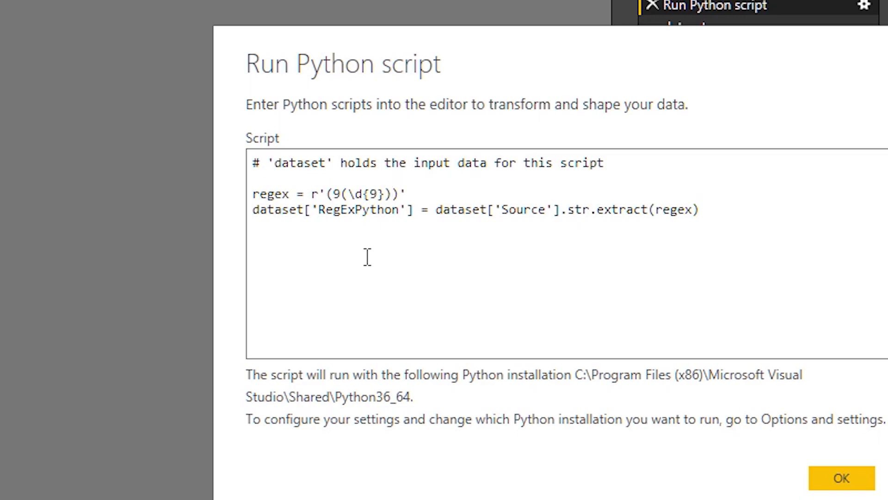
- Append [1] to the str.extract(regex) call, apply the script and display the Changed Type1 step
{"action": "key", "text": "Down"}
{"action": "key", "text": "End"}
{"action": "type", "text": "[]"}
{"action": "key", "text": "Left"}
{"action": "type", "text": "1"}
{"action": "key", "text": "Right"}
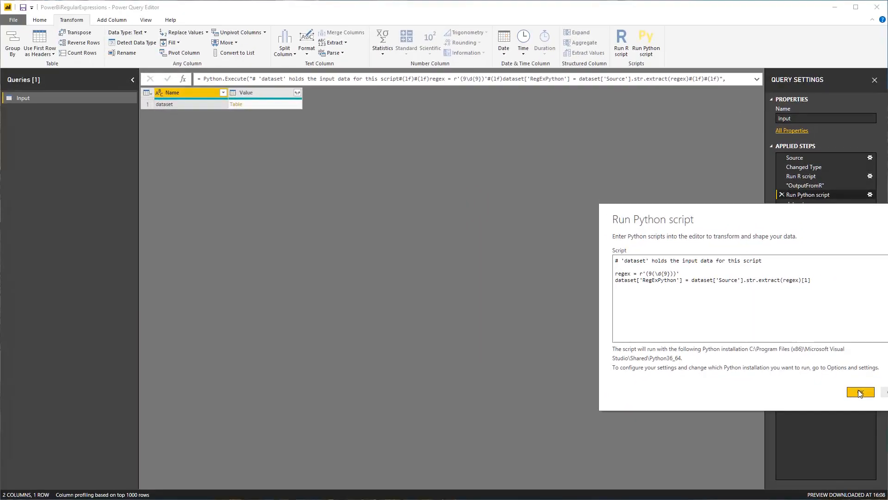
{"action": "left_click", "coordinate": [860, 393]}
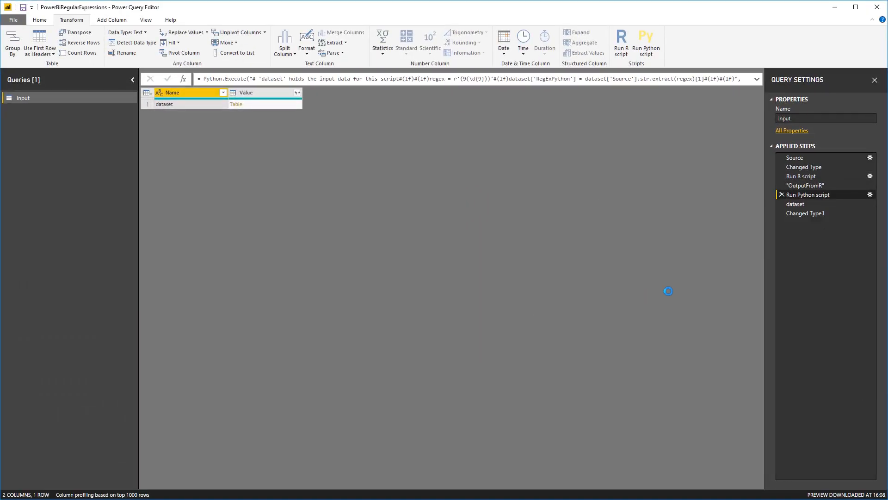
{"action": "left_click", "coordinate": [805, 214]}
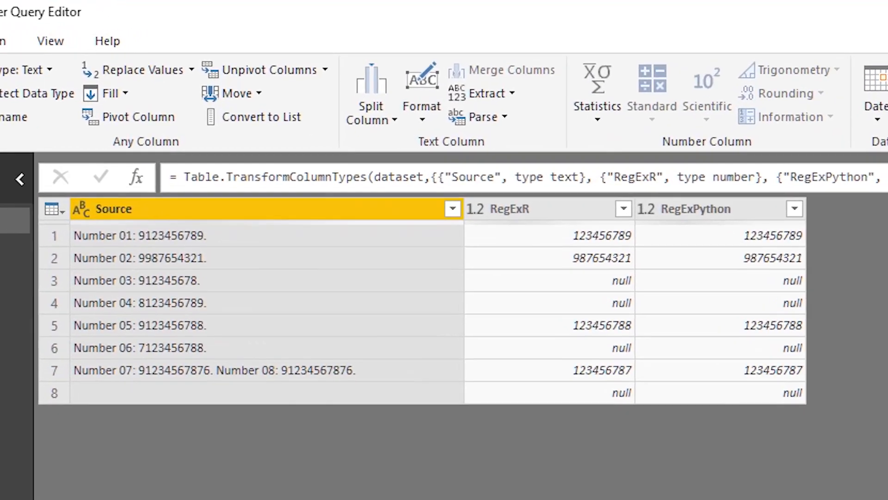